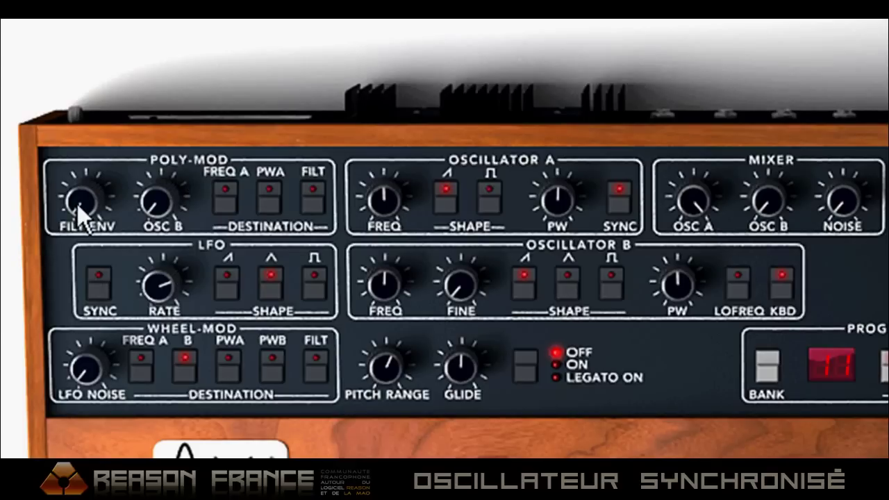
Raise the Poly-Mod filter envelope amount and shape the filter envelope's attack and decay, leaving the attack at minimum.
{"action": "left_click_drag", "start_coordinate": [81, 198], "coordinate": [87, 108]}
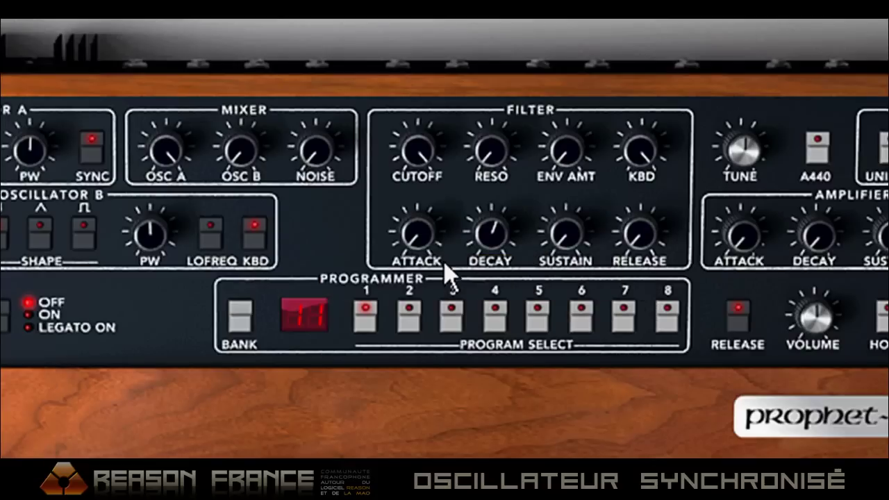
{"action": "left_click_drag", "start_coordinate": [417, 238], "coordinate": [422, 118]}
{"action": "left_click_drag", "start_coordinate": [494, 244], "coordinate": [503, 195]}
{"action": "left_click_drag", "start_coordinate": [424, 237], "coordinate": [439, 412]}
{"action": "left_click_drag", "start_coordinate": [507, 263], "coordinate": [527, 246]}
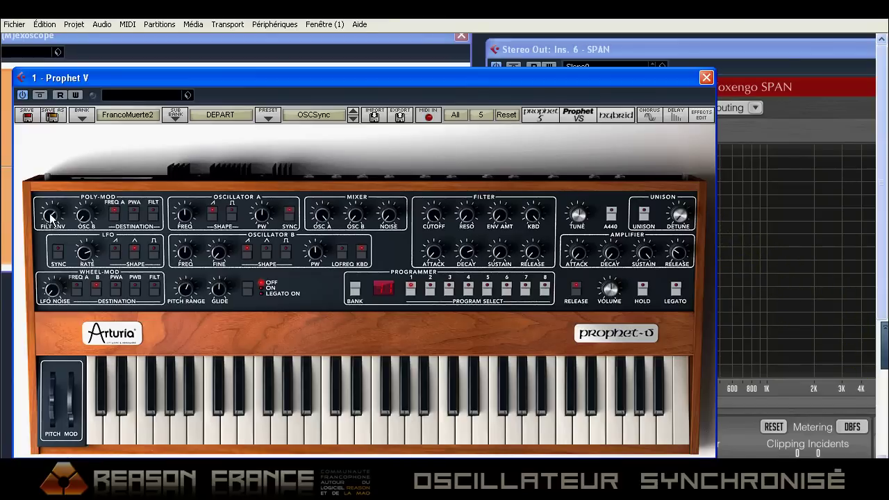
Sweep the Poly-Mod filter envelope amount again and fine-tune the filter envelope's decay.
{"action": "mouse_move", "coordinate": [53, 222]}
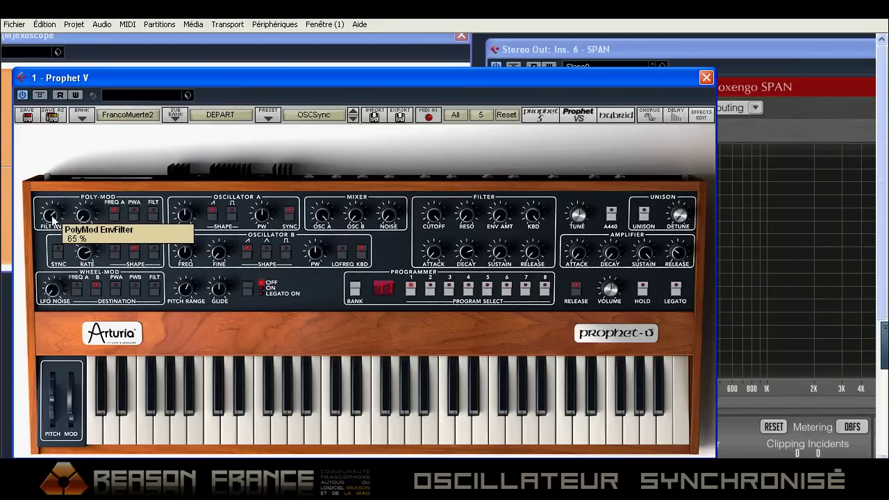
{"action": "left_click_drag", "start_coordinate": [53, 216], "coordinate": [67, 193]}
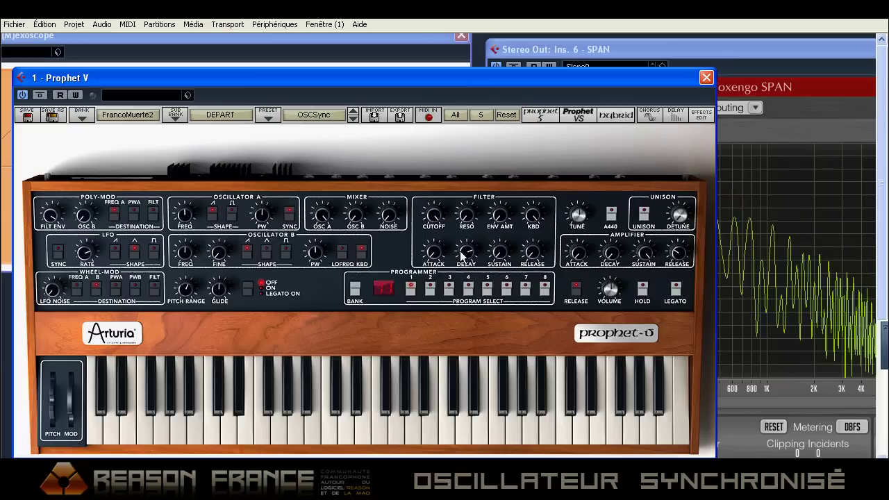
{"action": "left_click_drag", "start_coordinate": [461, 256], "coordinate": [470, 248]}
Uncover the oscilloscope and SPAN analyzer to compare the waveform and spectrum with Oscillator A sync on and off.
{"action": "left_click_drag", "start_coordinate": [643, 82], "coordinate": [399, 228]}
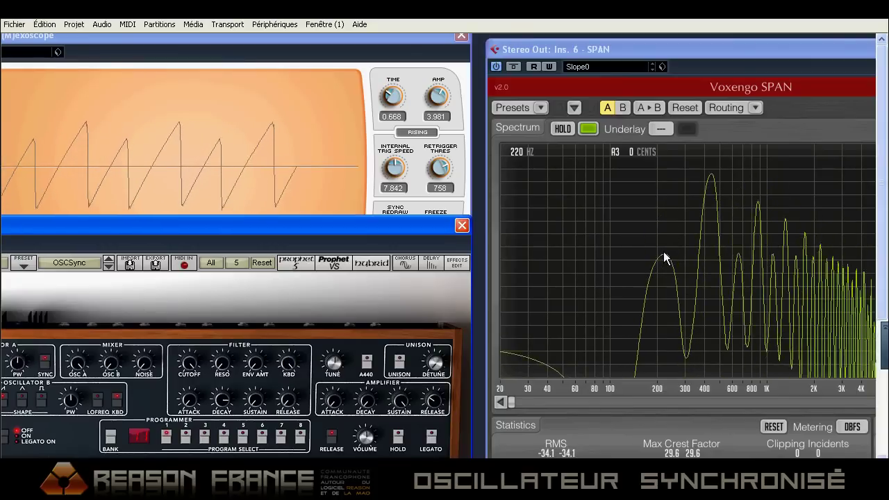
{"action": "left_click_drag", "start_coordinate": [290, 228], "coordinate": [469, 180]}
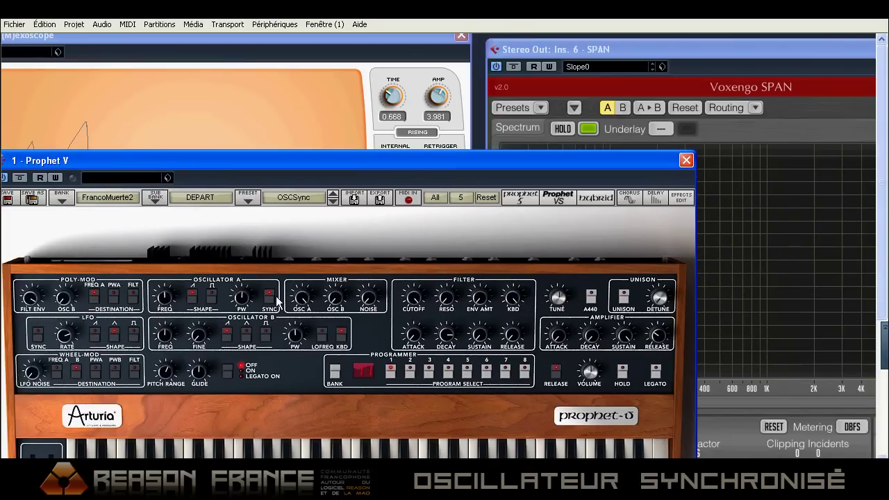
{"action": "left_click_drag", "start_coordinate": [633, 168], "coordinate": [447, 187]}
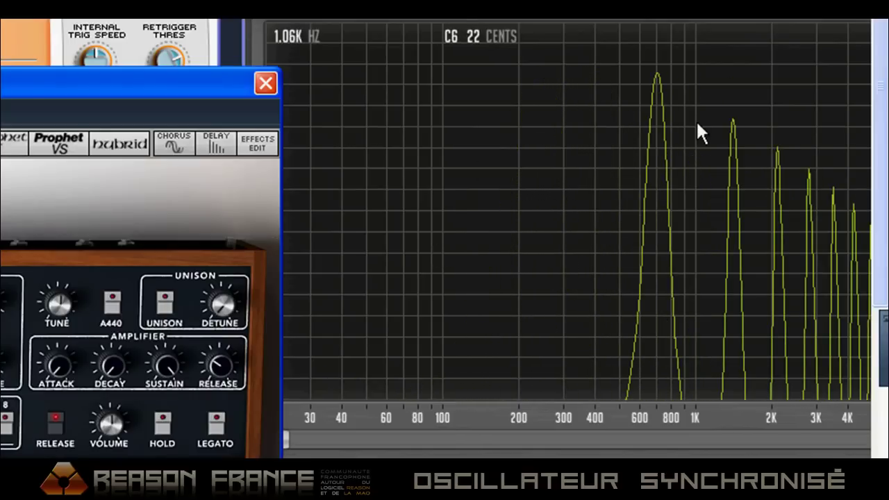
{"action": "left_click_drag", "start_coordinate": [121, 85], "coordinate": [103, 233]}
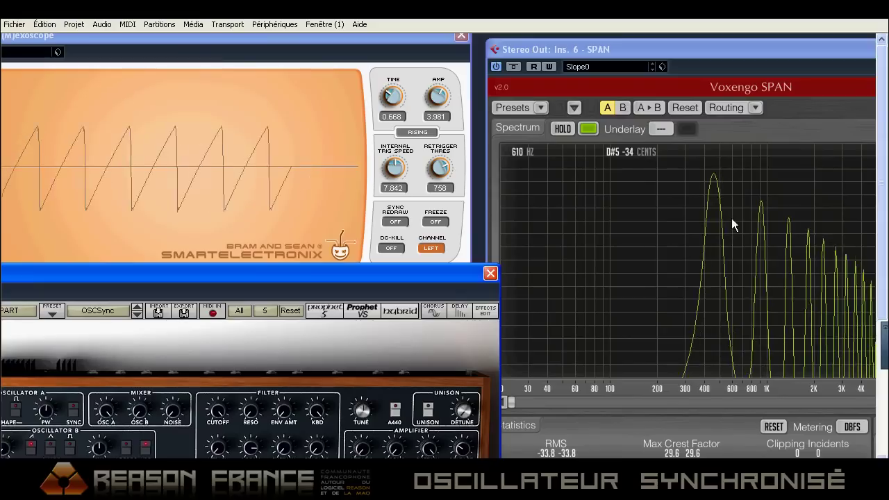
{"action": "left_click_drag", "start_coordinate": [350, 275], "coordinate": [514, 76]}
Load program 7, the 17-Sync1 preset, and adjust its filter cutoff and filter envelope decay.
{"action": "left_click", "coordinate": [474, 287]}
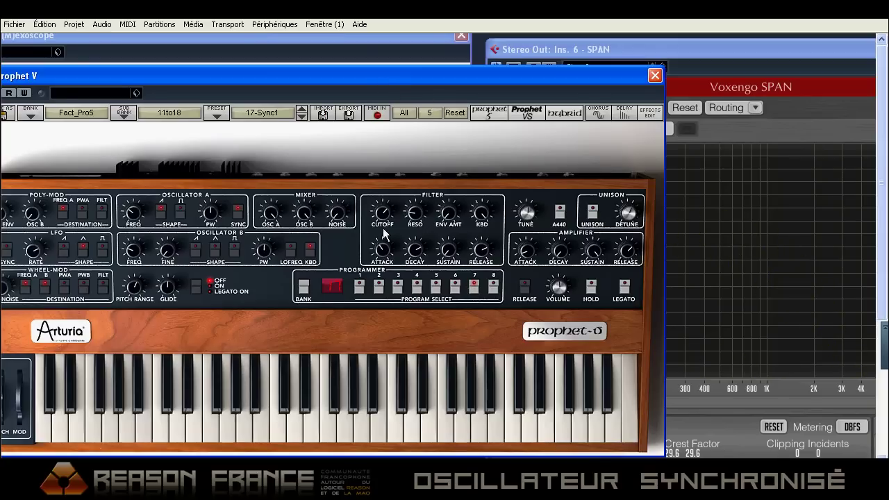
{"action": "left_click_drag", "start_coordinate": [376, 78], "coordinate": [418, 70]}
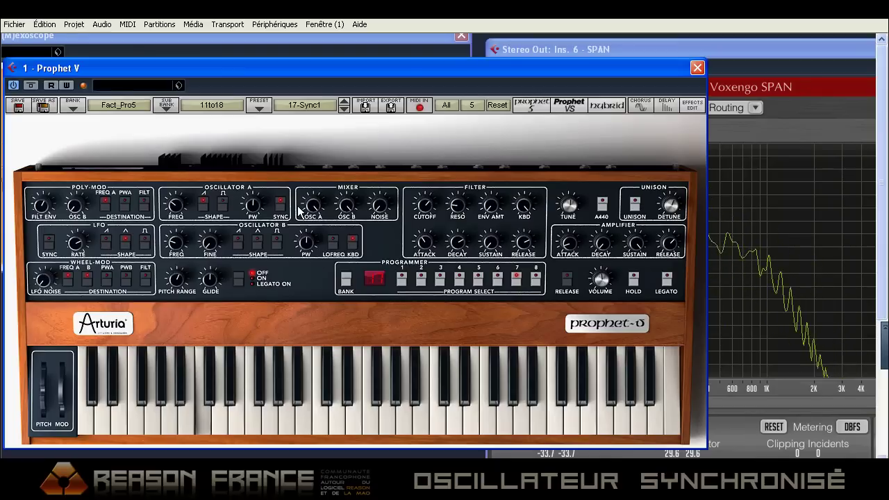
{"action": "mouse_move", "coordinate": [427, 210]}
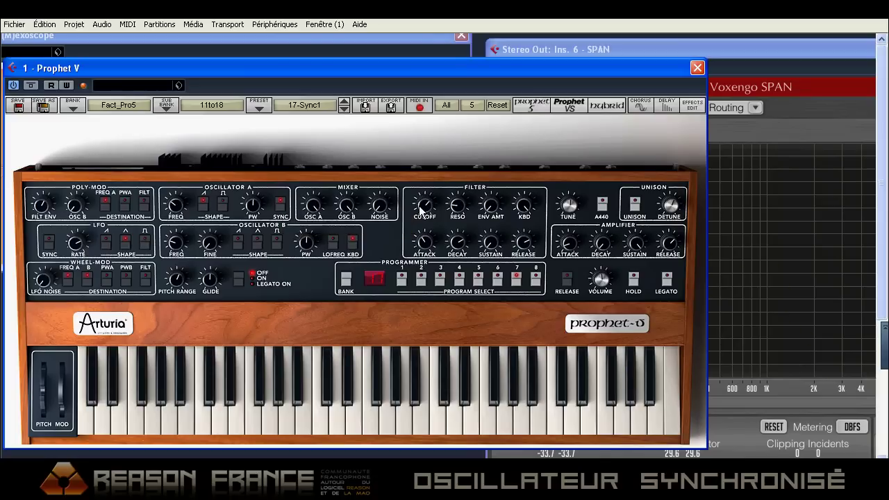
{"action": "left_click_drag", "start_coordinate": [425, 209], "coordinate": [427, 197]}
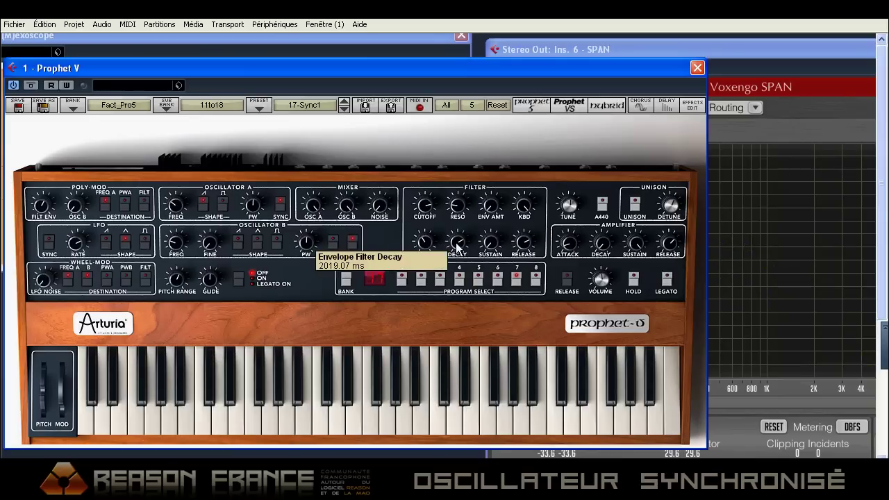
{"action": "left_click_drag", "start_coordinate": [456, 247], "coordinate": [458, 240]}
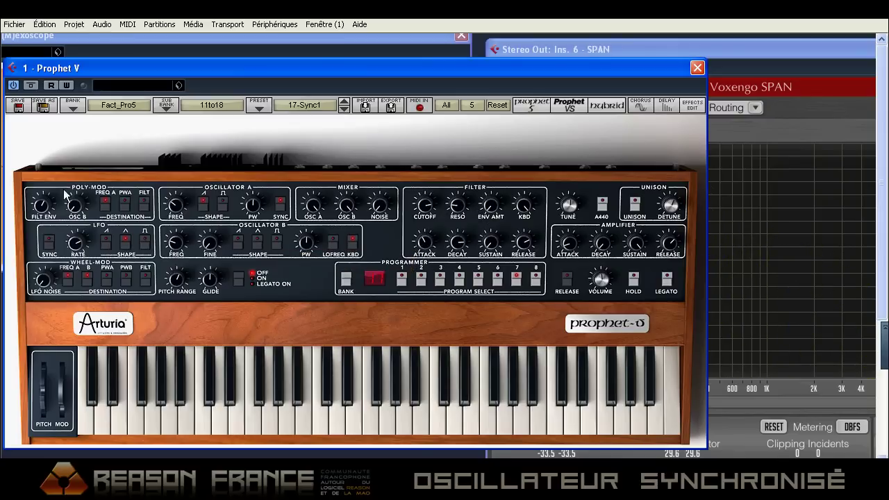
Raise the Poly-Mod filter envelope amount and switch Oscillator A from the sawtooth to the pulse shape.
{"action": "mouse_move", "coordinate": [39, 209]}
{"action": "mouse_move", "coordinate": [39, 207]}
{"action": "left_mouse_down"}
{"action": "mouse_move", "coordinate": [40, 215]}
{"action": "mouse_move", "coordinate": [40, 194]}
{"action": "left_mouse_up"}
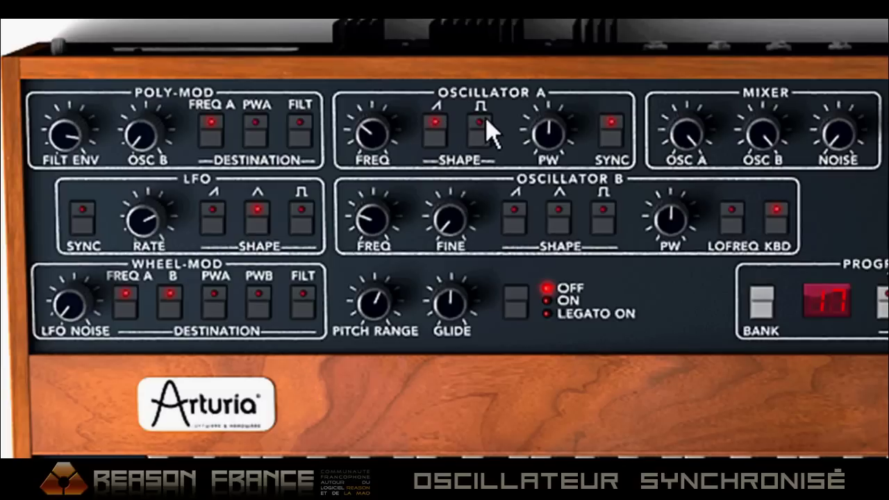
{"action": "left_click", "coordinate": [434, 132]}
{"action": "mouse_move", "coordinate": [73, 143]}
{"action": "left_click", "coordinate": [479, 136]}
{"action": "left_click", "coordinate": [479, 136]}
Enable Oscillator B's sawtooth shape and adjust its mixer level and Oscillator A's frequency.
{"action": "left_click", "coordinate": [515, 214]}
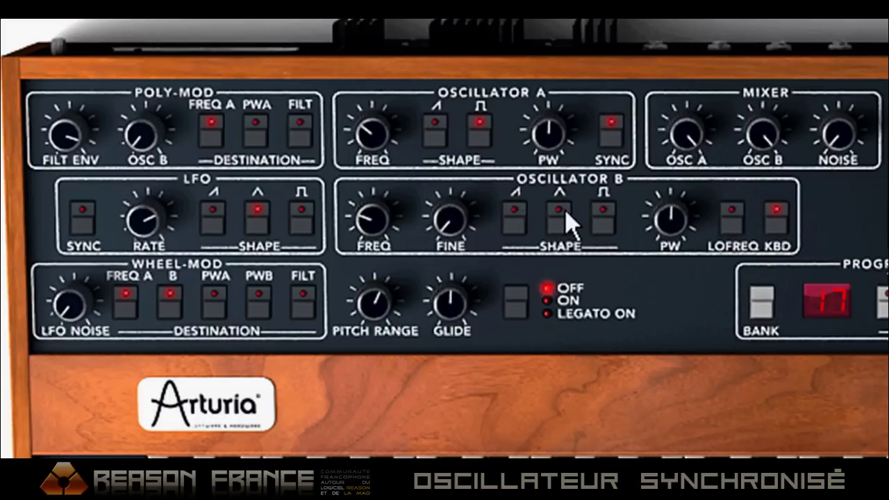
{"action": "left_click_drag", "start_coordinate": [759, 147], "coordinate": [767, 128]}
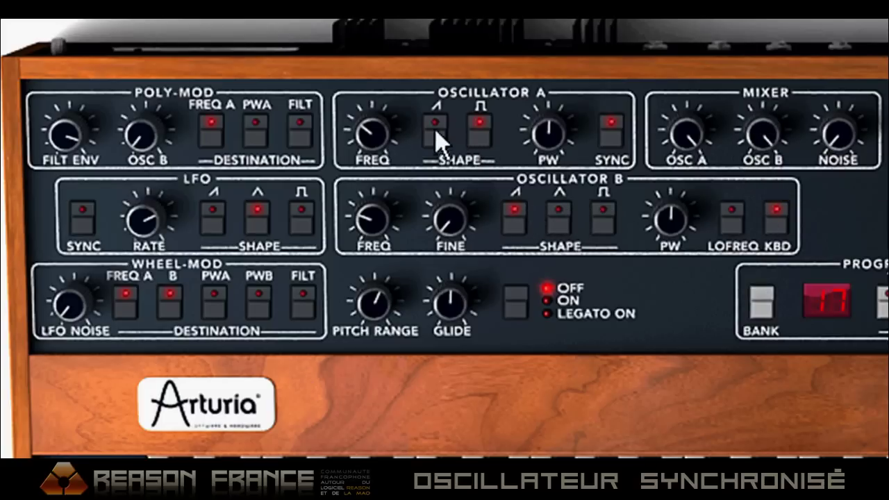
{"action": "left_click_drag", "start_coordinate": [373, 142], "coordinate": [374, 137]}
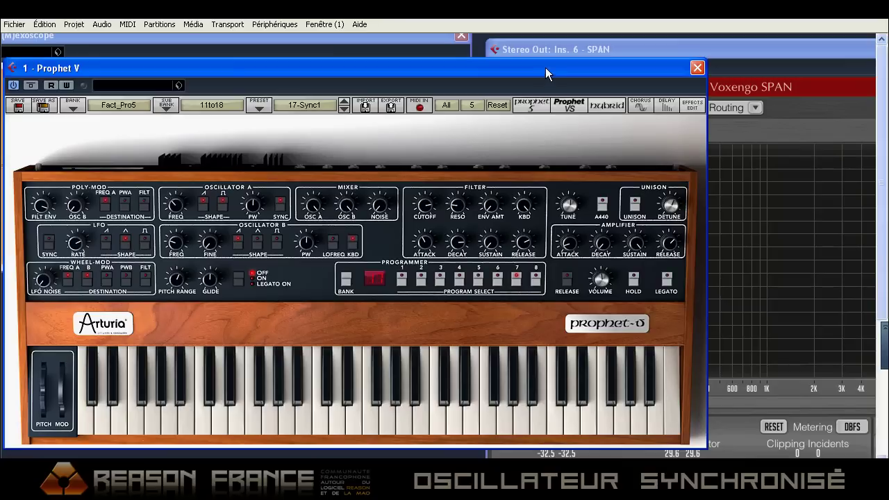
Return to the project's track list and enable the FX 1 send on the Prophet V instrument channel.
{"action": "left_click_drag", "start_coordinate": [524, 65], "coordinate": [677, 104]}
{"action": "left_click_drag", "start_coordinate": [882, 198], "coordinate": [881, 239]}
{"action": "left_click", "coordinate": [85, 440]}
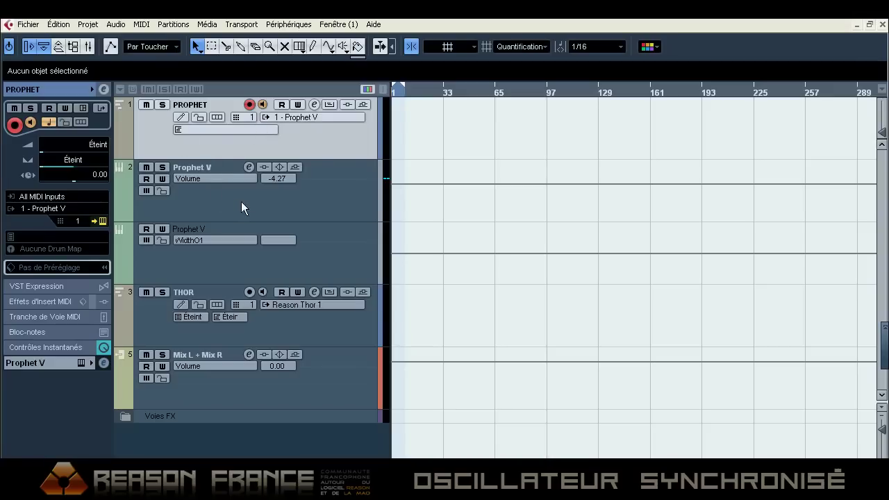
{"action": "left_click", "coordinate": [241, 201]}
{"action": "left_click", "coordinate": [248, 167]}
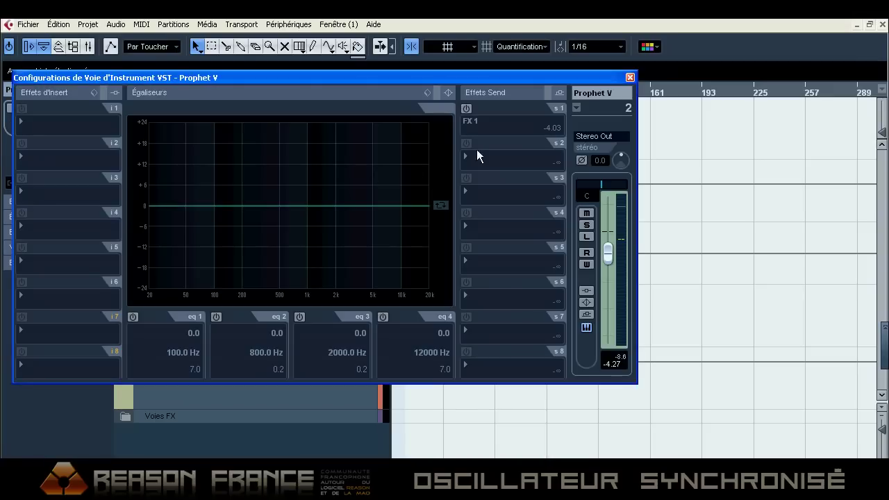
{"action": "left_click", "coordinate": [465, 109]}
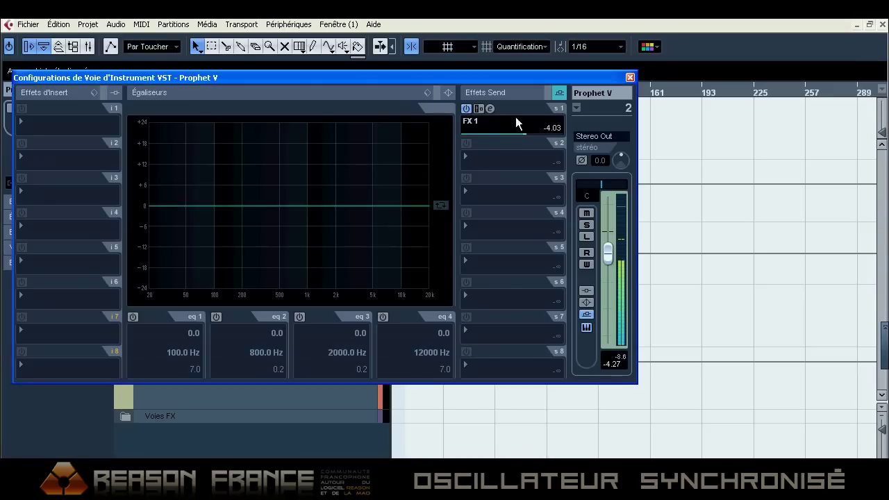
{"action": "left_click", "coordinate": [629, 77]}
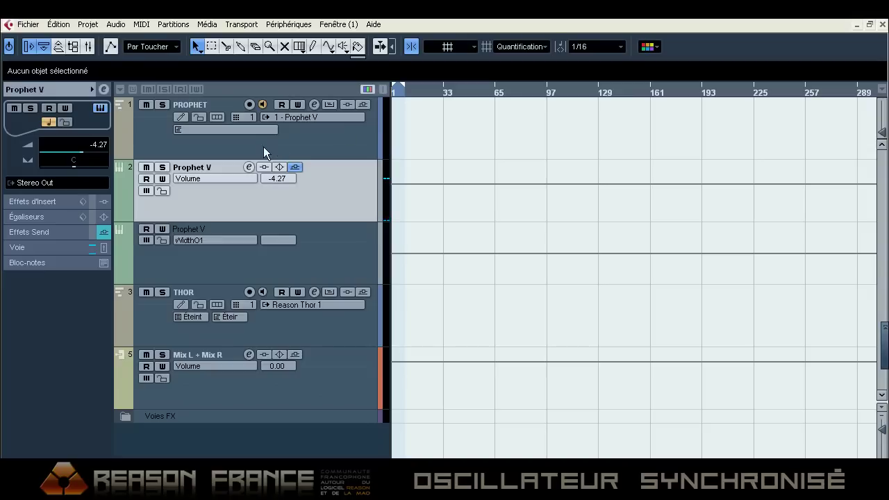
Reopen the Prophet V instrument from the PROPHET track and adjust Oscillator A's frequency.
{"action": "left_click", "coordinate": [272, 143]}
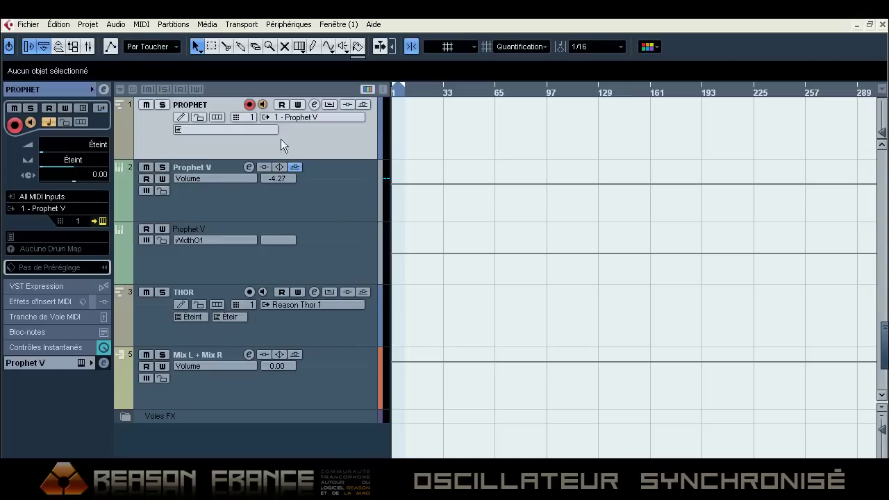
{"action": "left_click", "coordinate": [102, 220]}
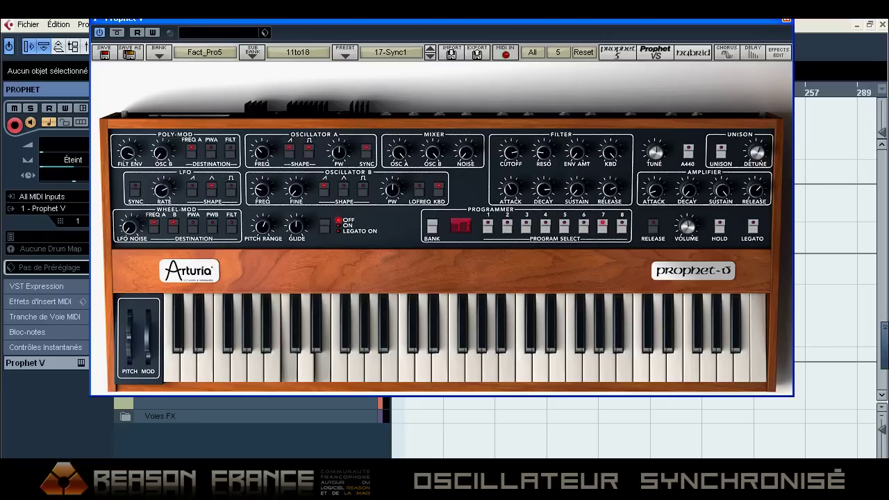
{"action": "mouse_move", "coordinate": [269, 144]}
{"action": "left_click_drag", "start_coordinate": [269, 147], "coordinate": [273, 109]}
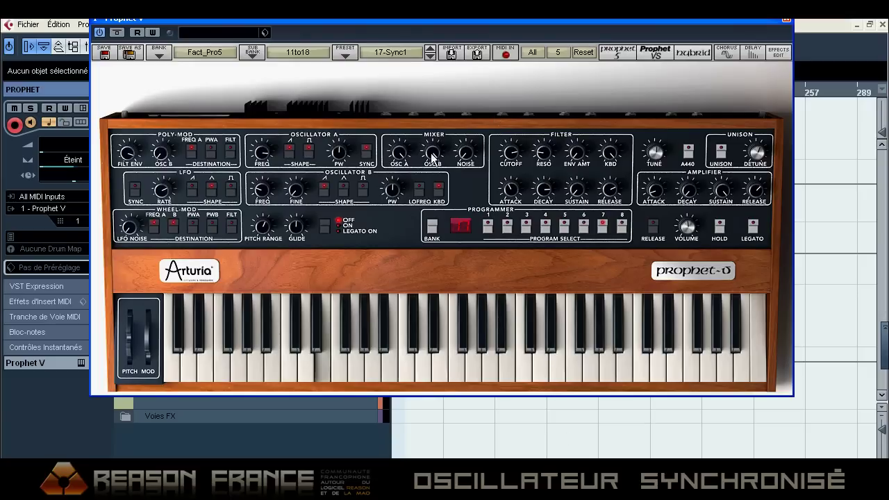
Turn off monitoring and record arming on the PROPHET track, and select the THOR track with monitoring enabled.
{"action": "left_click_drag", "start_coordinate": [342, 23], "coordinate": [427, 245]}
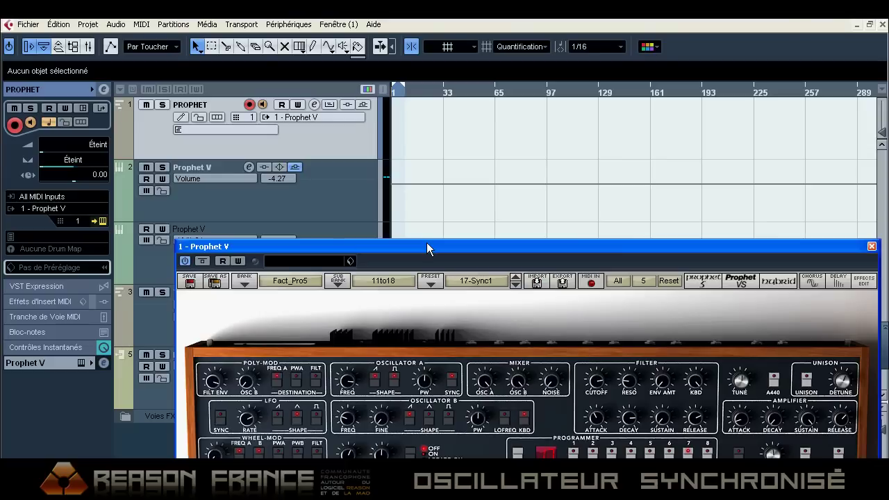
{"action": "left_click", "coordinate": [263, 105]}
{"action": "left_click", "coordinate": [248, 104]}
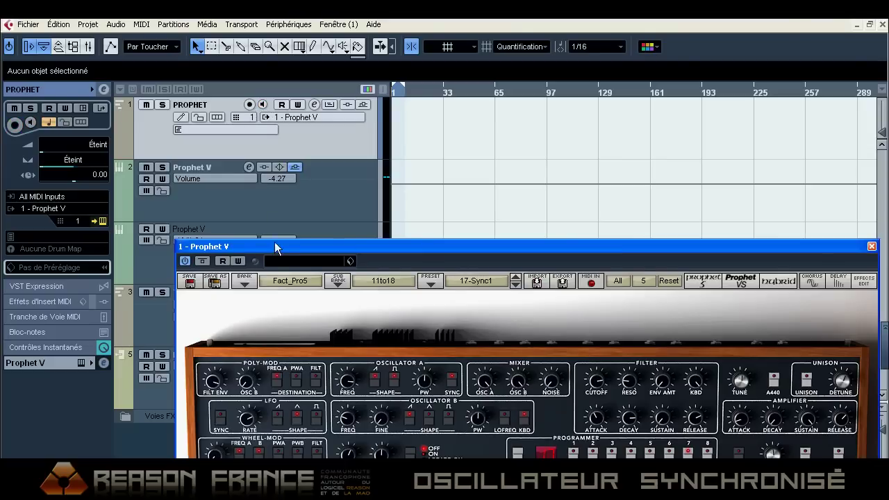
{"action": "left_click_drag", "start_coordinate": [277, 248], "coordinate": [462, 204]}
{"action": "left_click", "coordinate": [296, 326]}
{"action": "left_click", "coordinate": [262, 292]}
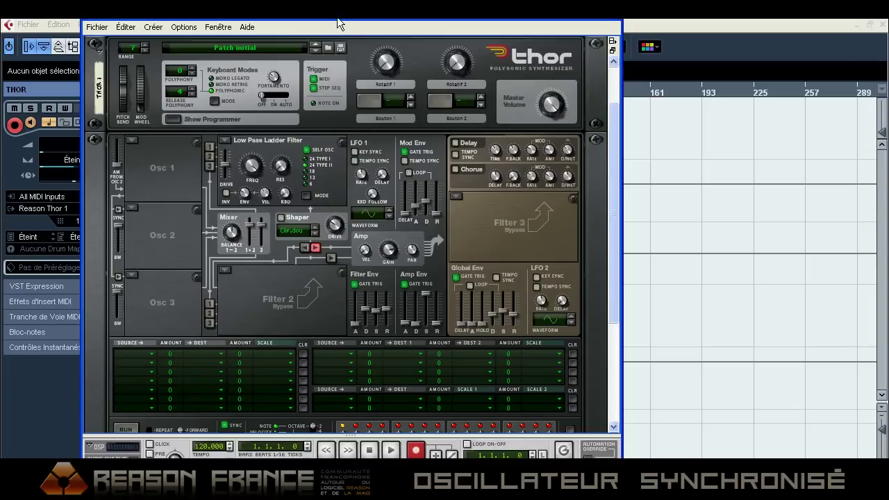
Switch to the Thor synthesizer in Reason and load Analog oscillators into the Osc 1 and Osc 2 slots.
{"action": "left_click_drag", "start_coordinate": [341, 22], "coordinate": [348, 22]}
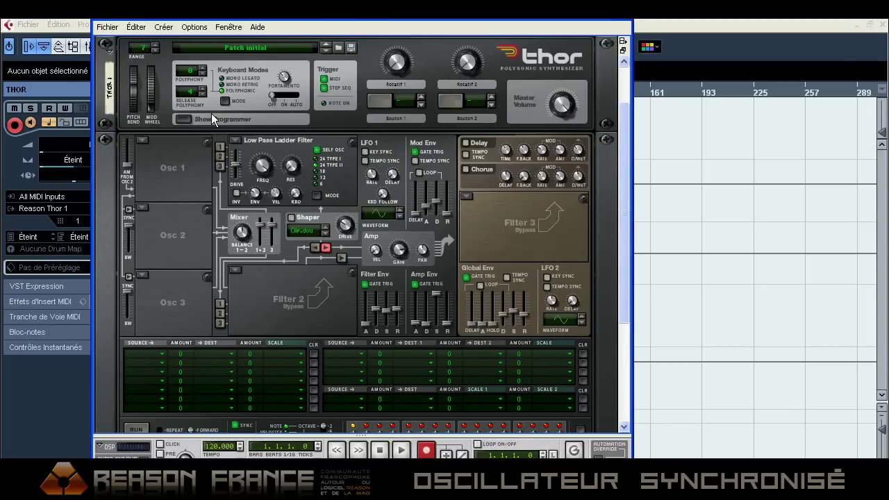
{"action": "left_click", "coordinate": [143, 140]}
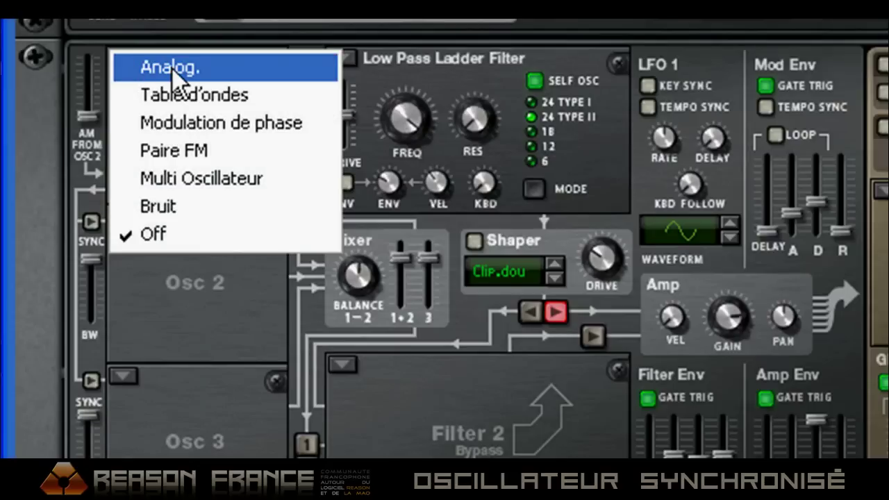
{"action": "left_click", "coordinate": [172, 67]}
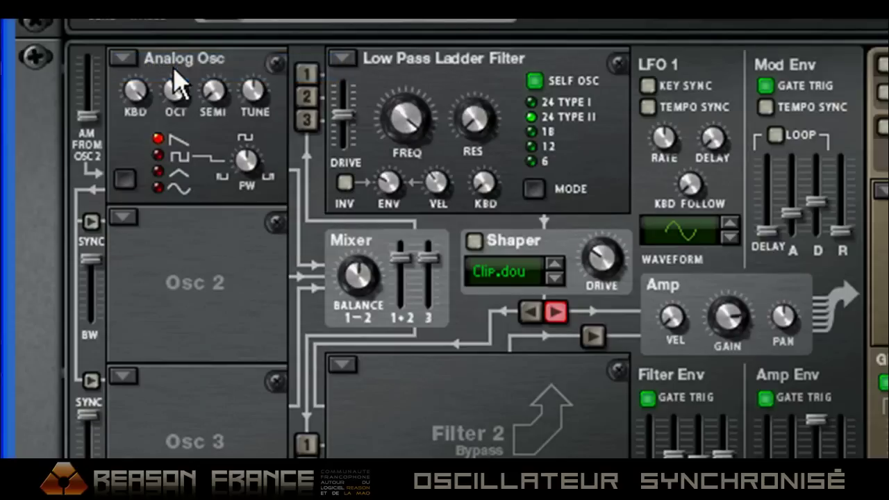
{"action": "left_click", "coordinate": [124, 219]}
{"action": "left_click", "coordinate": [162, 226]}
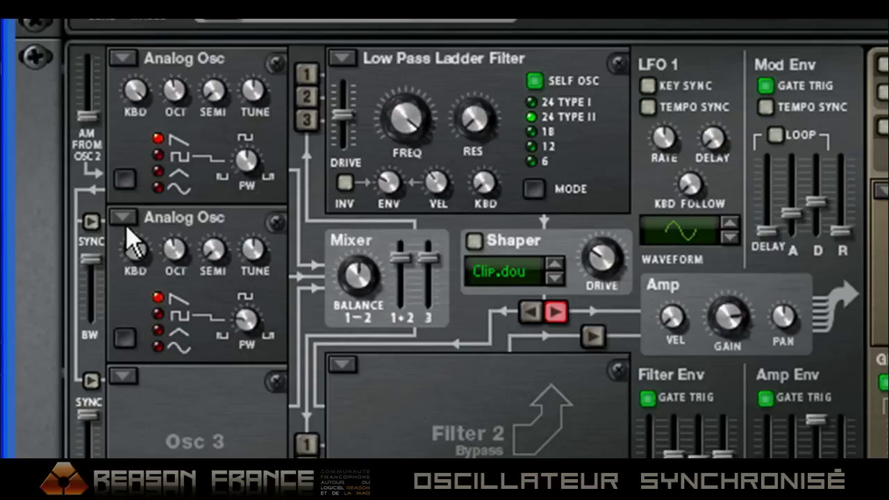
Enable sync for Osc 2 and route Osc 2 into the Low Pass Ladder Filter.
{"action": "left_click", "coordinate": [90, 221]}
{"action": "left_click", "coordinate": [307, 97]}
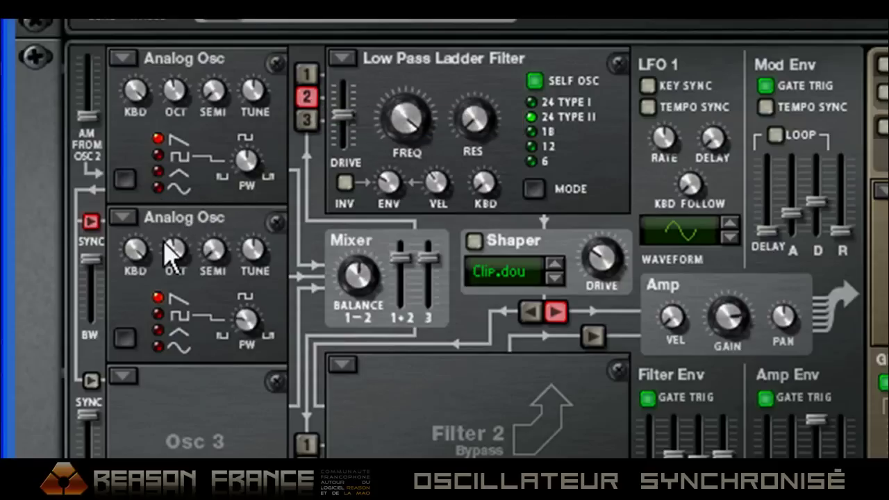
Sweep Osc 2's semitone tuning up and down to vary the synchronized sound.
{"action": "mouse_move", "coordinate": [200, 253]}
{"action": "left_mouse_down"}
{"action": "mouse_move", "coordinate": [208, 99]}
{"action": "mouse_move", "coordinate": [206, 265]}
{"action": "left_mouse_up"}
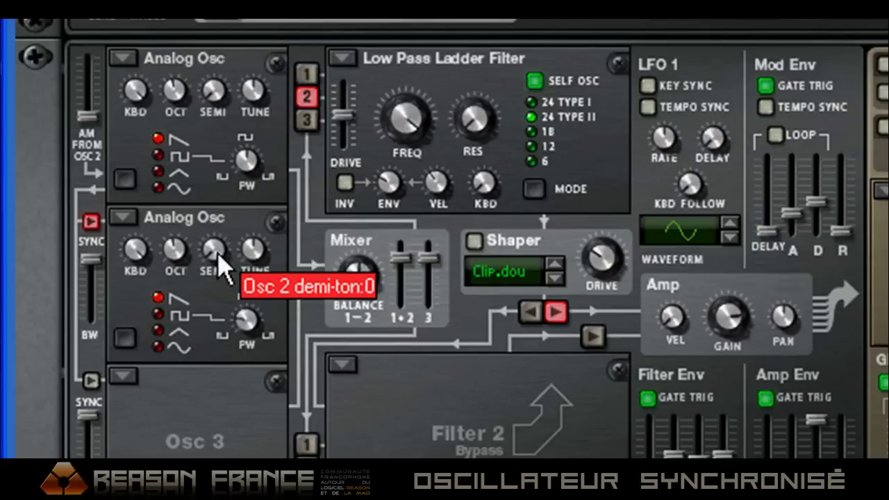
{"action": "left_click_drag", "start_coordinate": [215, 268], "coordinate": [213, 62]}
{"action": "left_click_drag", "start_coordinate": [208, 252], "coordinate": [224, 445]}
{"action": "left_click_drag", "start_coordinate": [212, 248], "coordinate": [213, 228]}
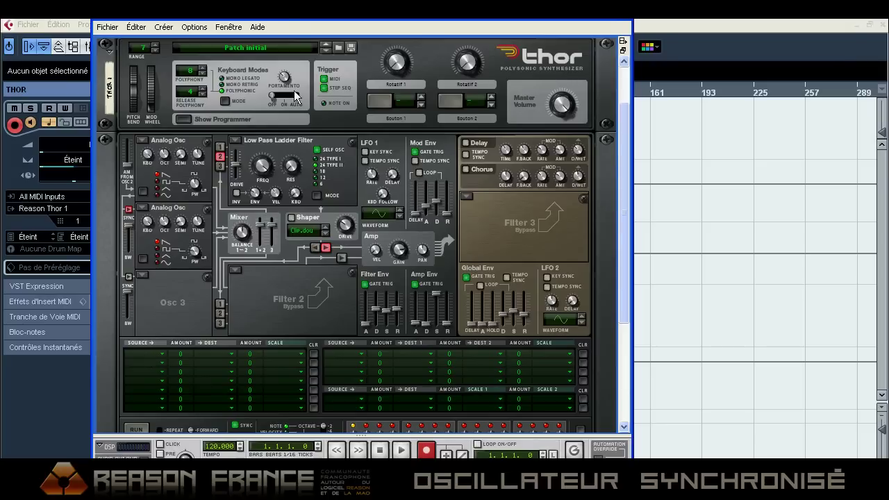
{"action": "left_click_drag", "start_coordinate": [297, 11], "coordinate": [299, 0]}
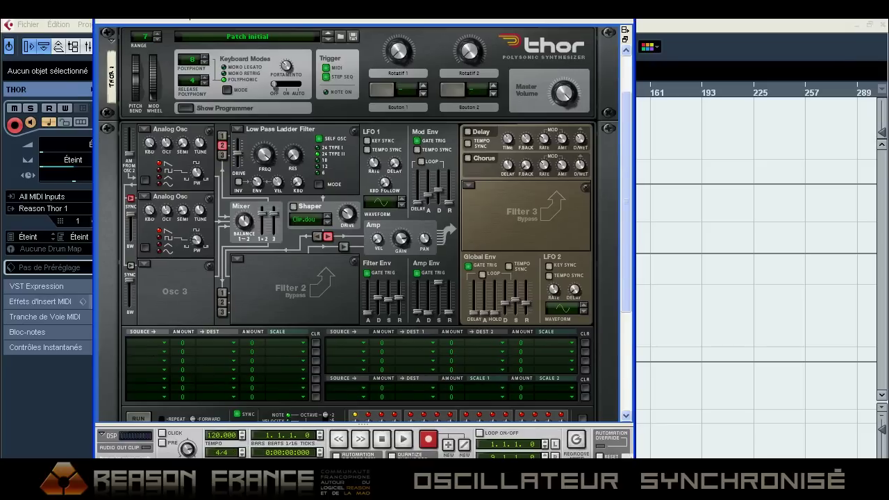
Route the modulation envelope to Osc 2 Pitch in the first row of Thor's modulation matrix.
{"action": "left_click", "coordinate": [147, 340]}
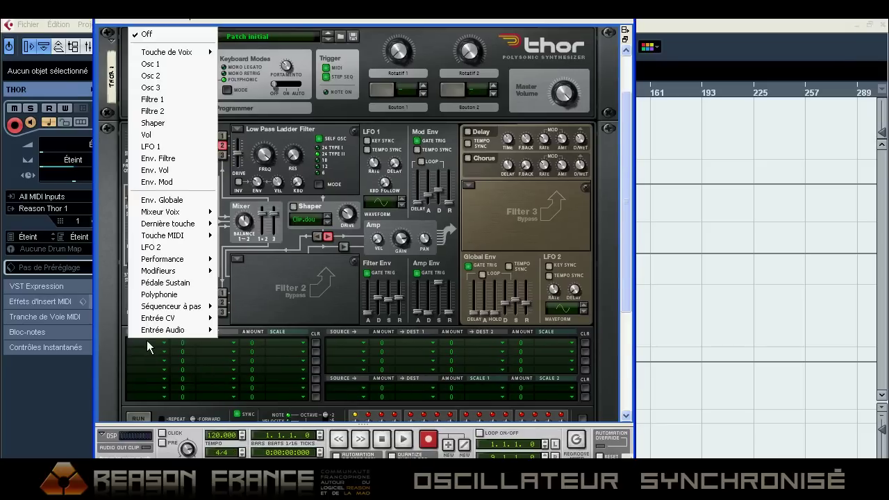
{"action": "mouse_move", "coordinate": [168, 309]}
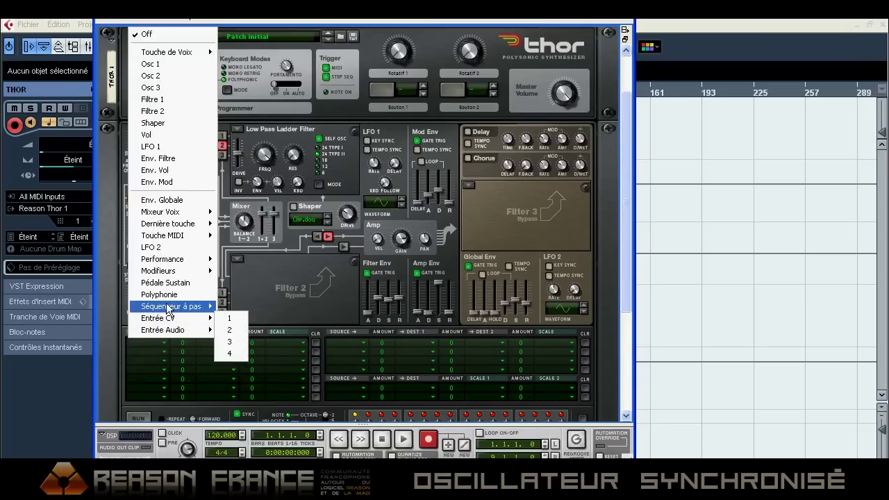
{"action": "left_click", "coordinate": [156, 182]}
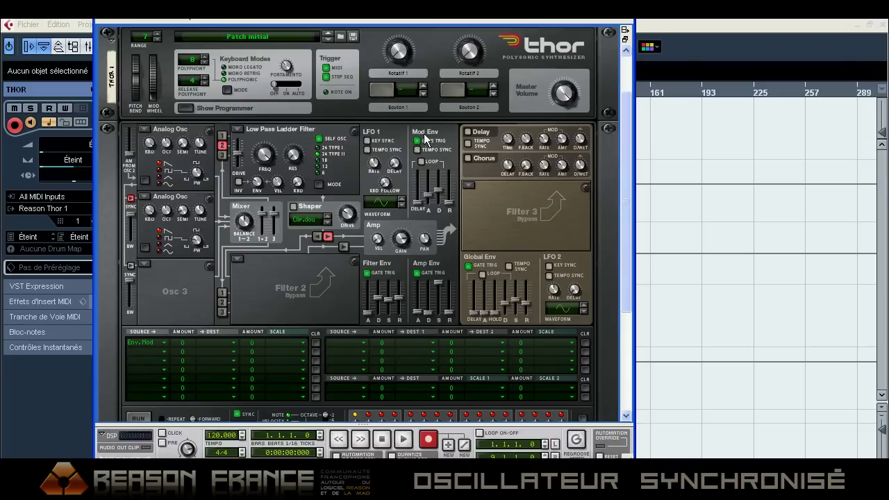
{"action": "left_click", "coordinate": [211, 341]}
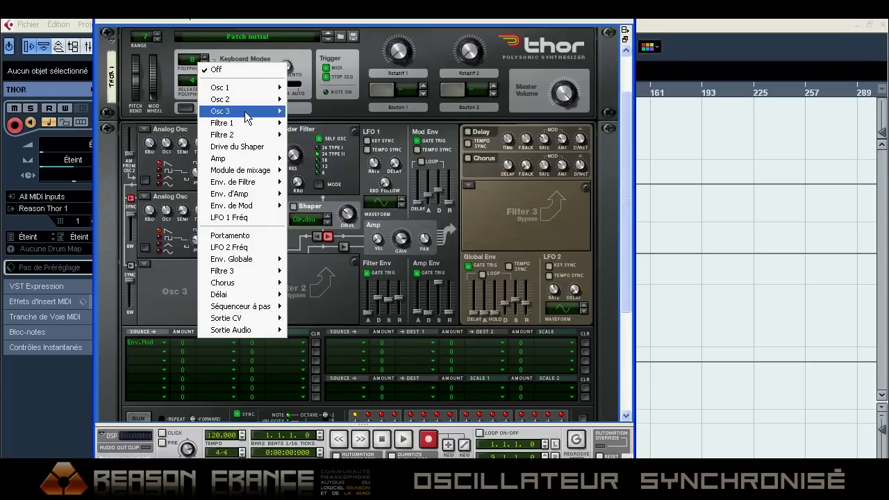
{"action": "mouse_move", "coordinate": [234, 102]}
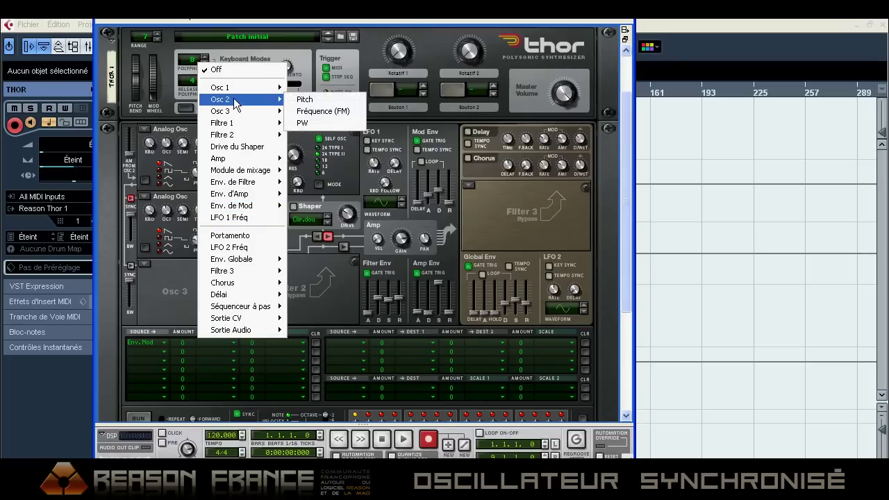
{"action": "left_click", "coordinate": [304, 102]}
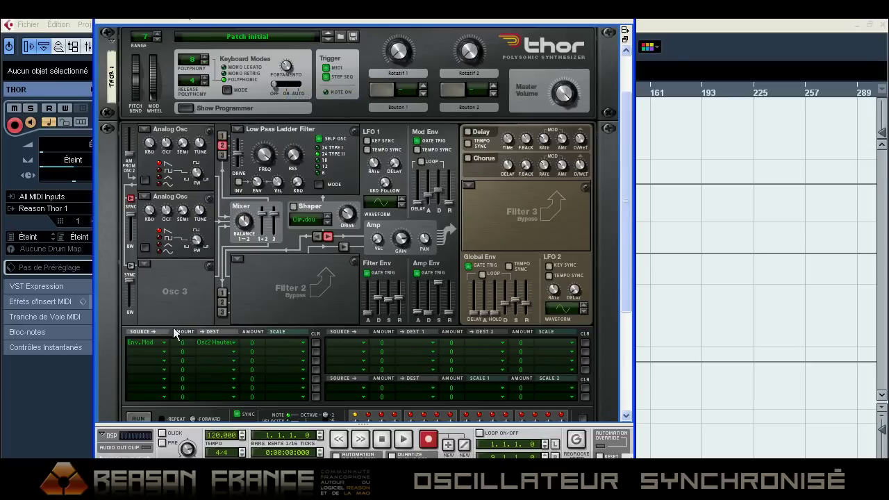
Set the modulation envelope's amount on Osc 2 pitch to 71, and raise the Mod Env's decay and attack.
{"action": "left_click_drag", "start_coordinate": [186, 342], "coordinate": [186, 319]}
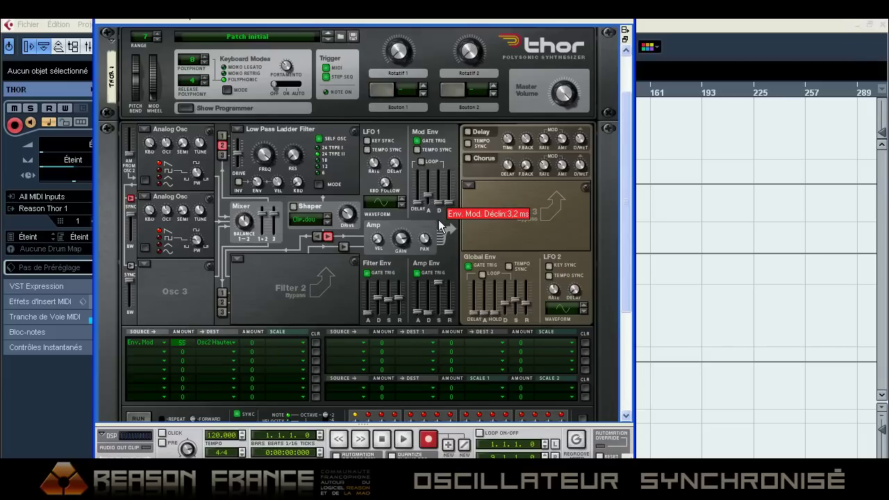
{"action": "left_click_drag", "start_coordinate": [438, 206], "coordinate": [441, 193]}
{"action": "left_click_drag", "start_coordinate": [182, 343], "coordinate": [183, 324]}
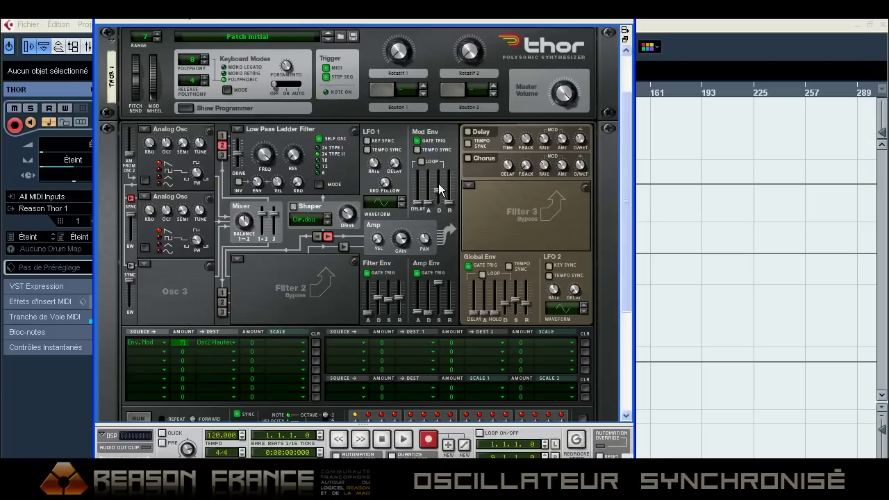
{"action": "left_click_drag", "start_coordinate": [432, 199], "coordinate": [432, 193]}
Switch to the Cubase project and activate the FX 1 send on the Mix L + Mix R channel.
{"action": "left_click_drag", "start_coordinate": [382, 2], "coordinate": [386, 29]}
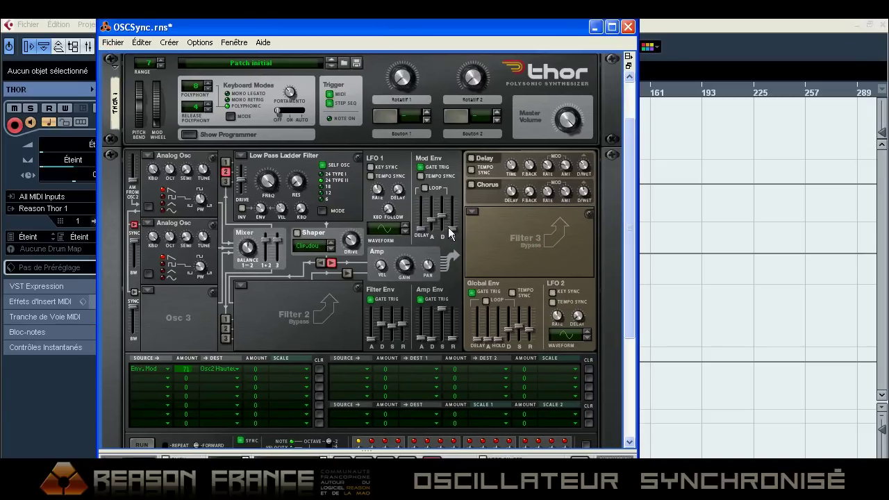
{"action": "left_click", "coordinate": [654, 103]}
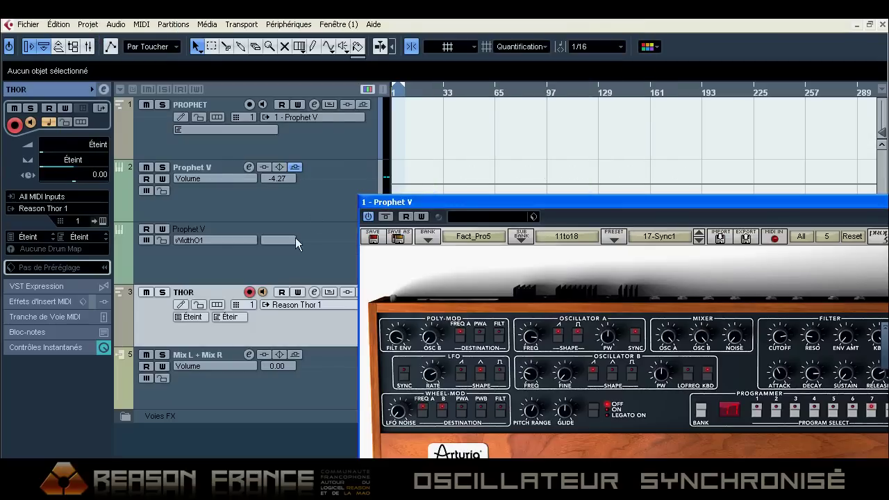
{"action": "left_click", "coordinate": [202, 391]}
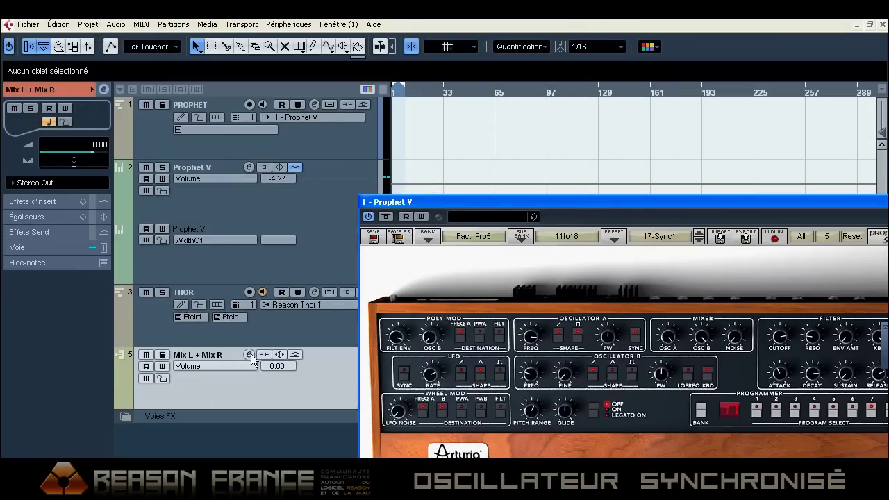
{"action": "left_click", "coordinate": [249, 354]}
{"action": "left_click", "coordinate": [467, 109]}
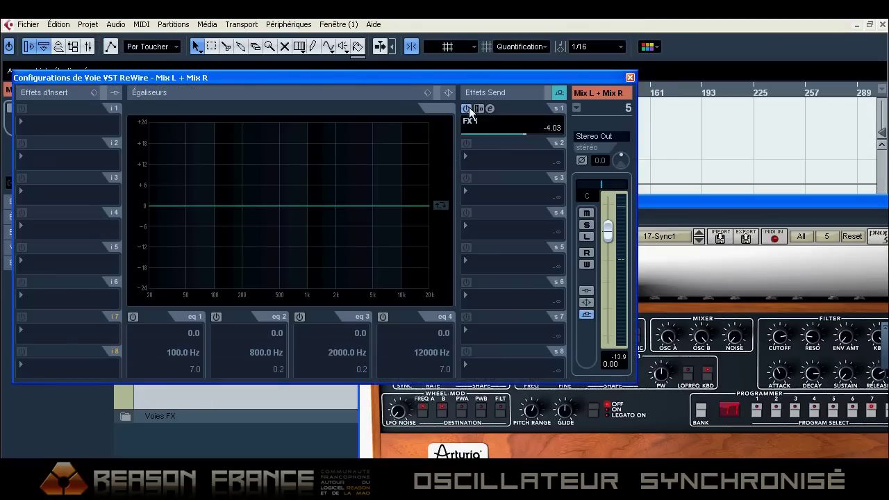
{"action": "left_click", "coordinate": [628, 78]}
Reposition the Prophet V window to show the whole instrument, and return to Thor in Reason.
{"action": "left_click_drag", "start_coordinate": [718, 201], "coordinate": [527, 63]}
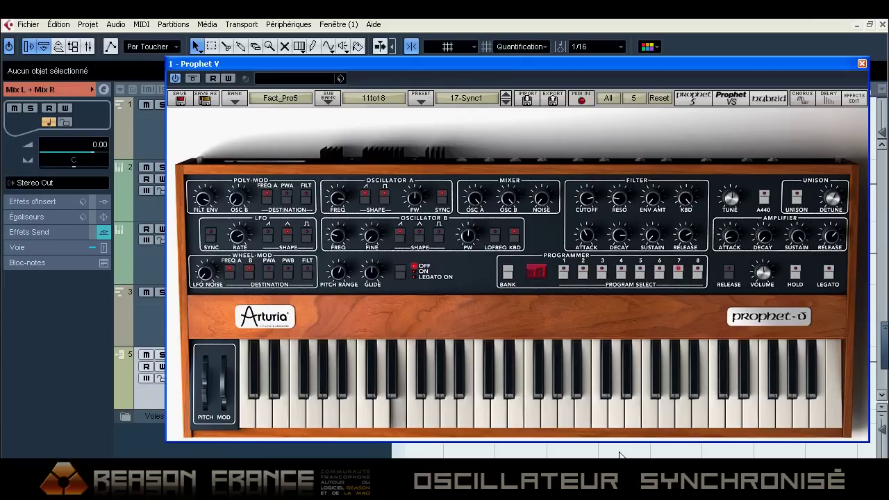
{"action": "key", "text": "alt+Tab"}
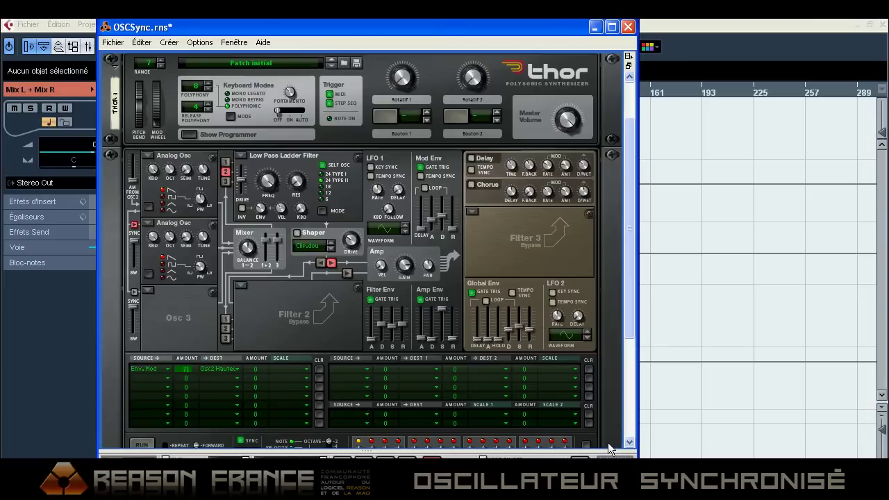